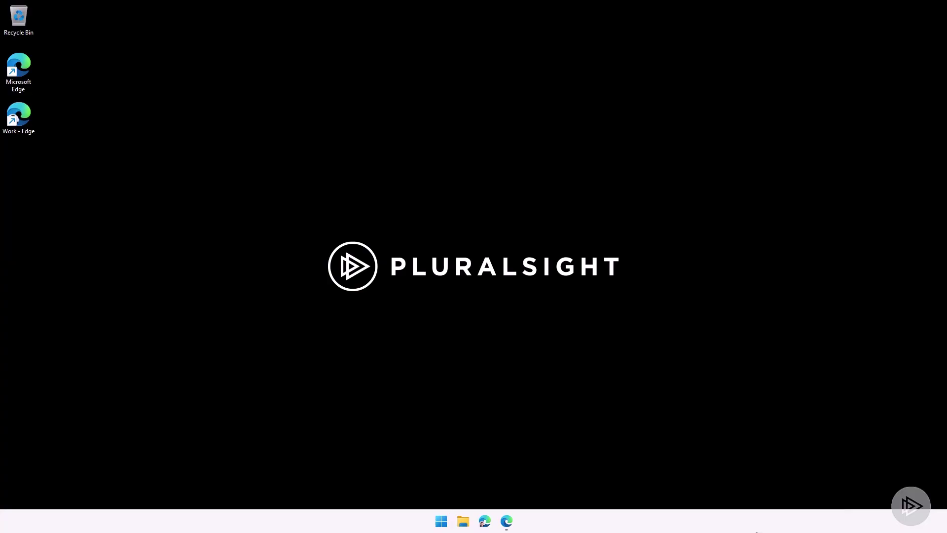
# Step: Bring the Defender Home page forward and browse its welcome intro and dashboard cards
pyautogui.click(507, 521)
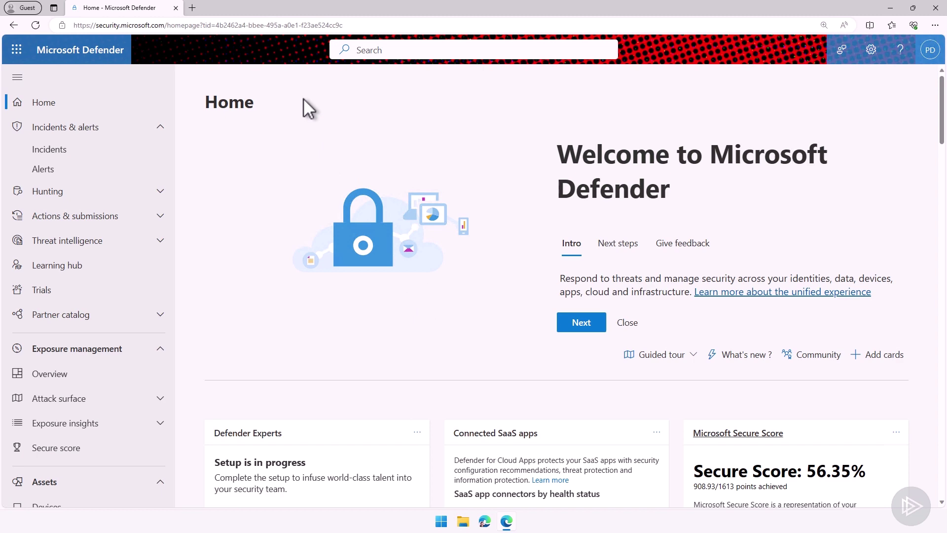
pyautogui.scroll(-3, 136, 188)
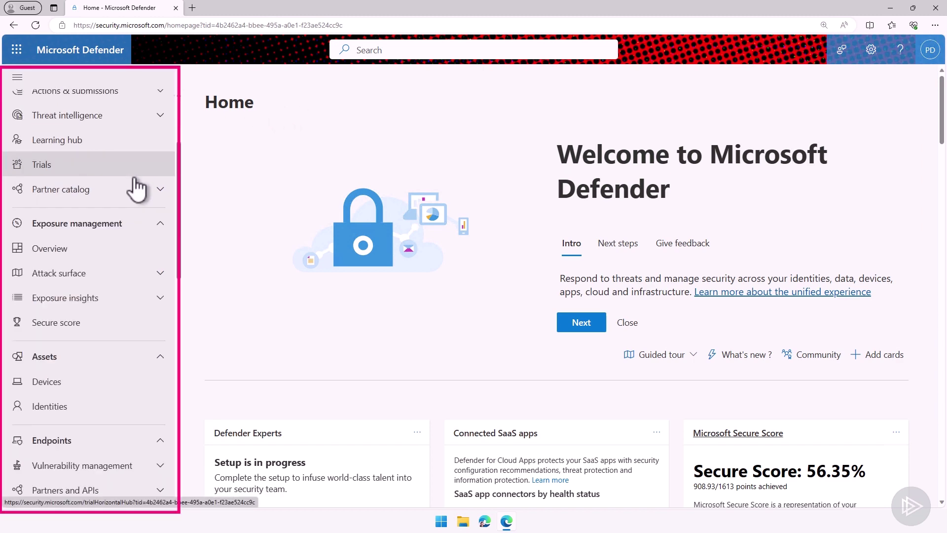
pyautogui.scroll(-3, 123, 232)
pyautogui.scroll(5, 125, 282)
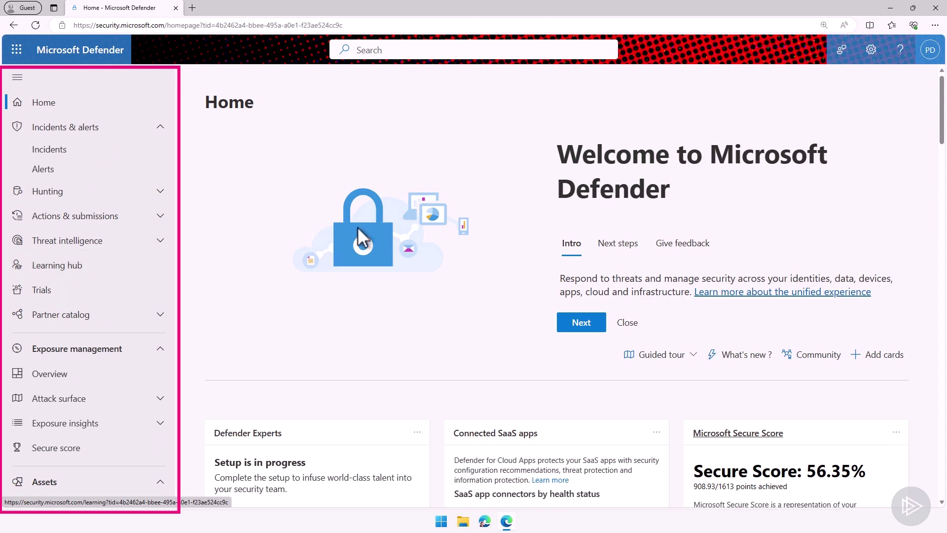
pyautogui.scroll(-5, 487, 256)
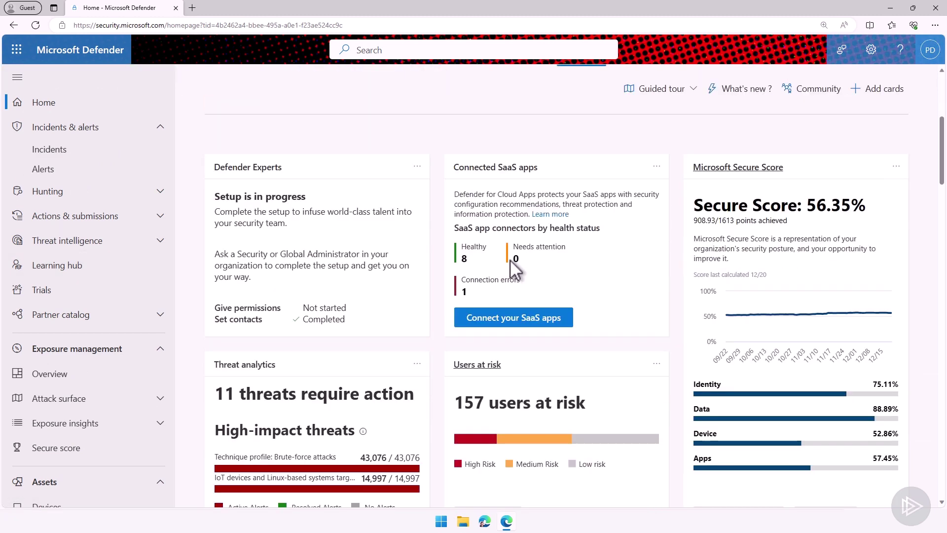
pyautogui.scroll(-1, 510, 260)
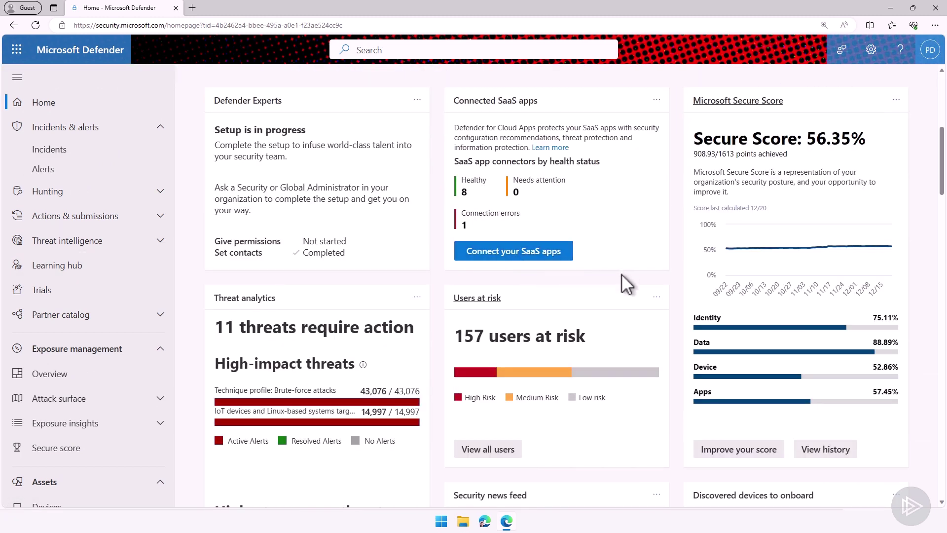
pyautogui.scroll(-5, 611, 296)
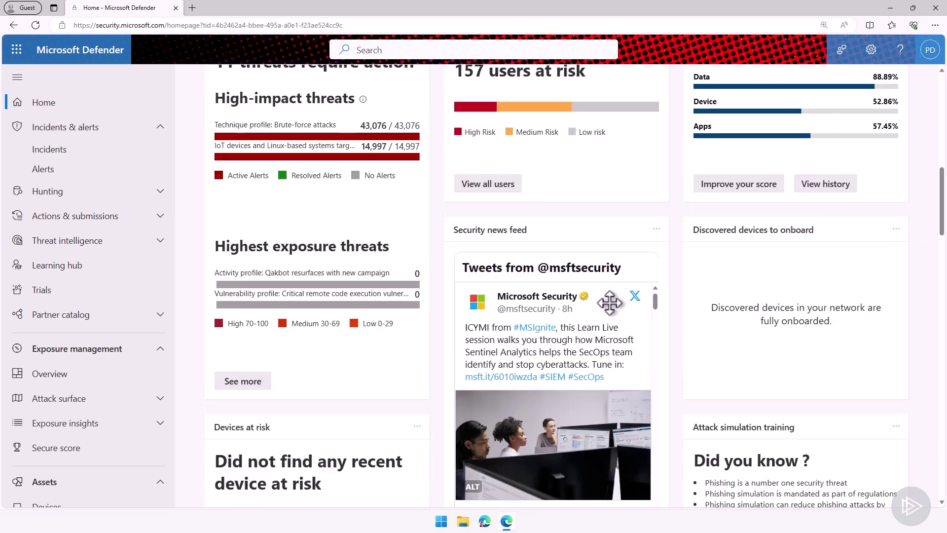
pyautogui.scroll(7, 634, 303)
pyautogui.scroll(1, 633, 304)
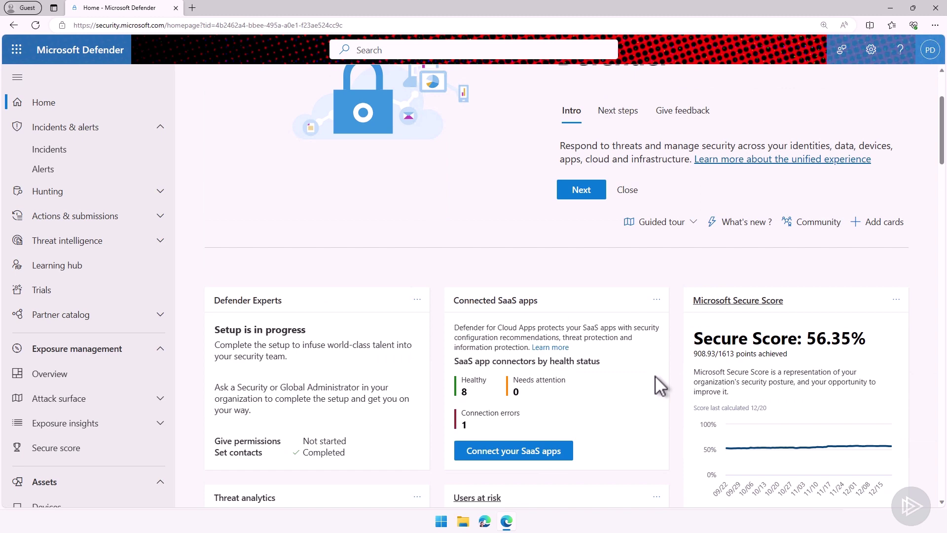
pyautogui.scroll(3, 667, 373)
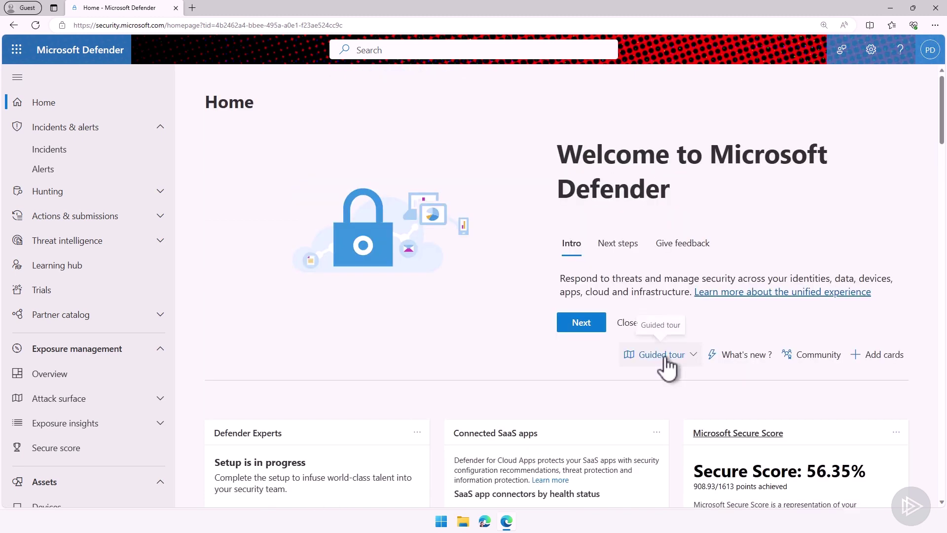
# Step: Dismiss the welcome banner and preview the Add cards panel without adding any cards
pyautogui.click(630, 321)
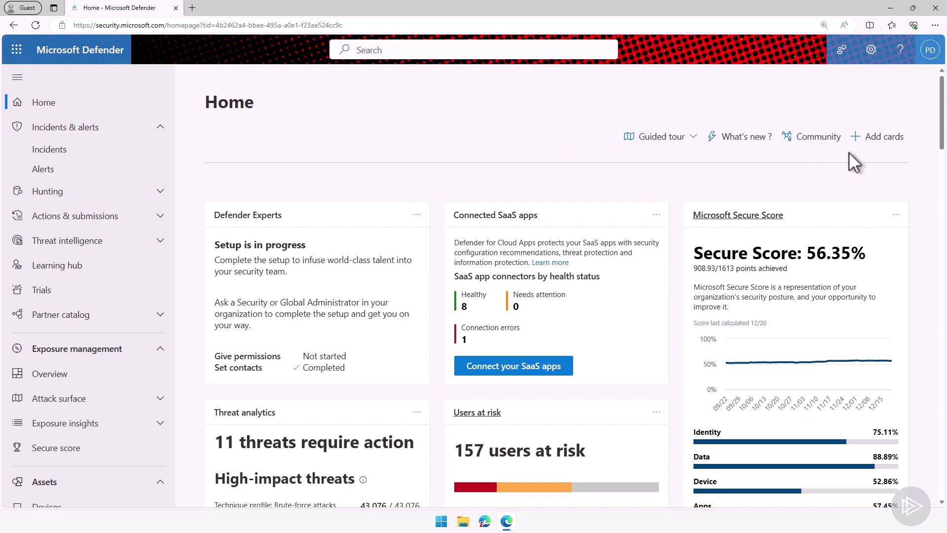
pyautogui.click(877, 143)
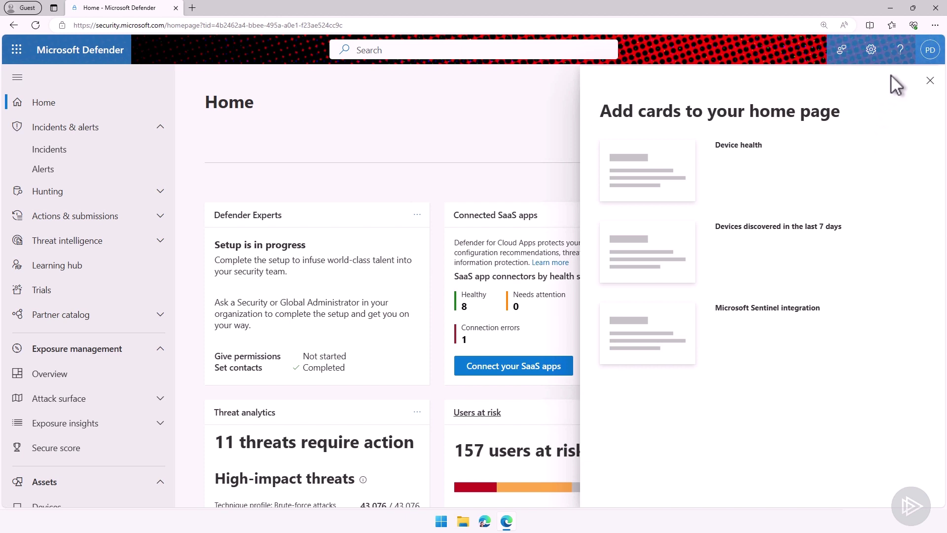
pyautogui.click(930, 80)
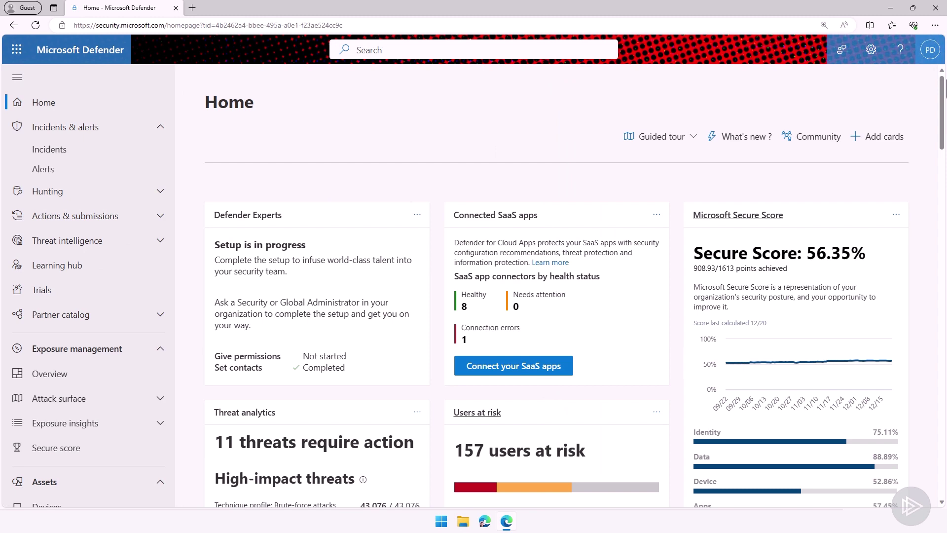
pyautogui.scroll(-4, 59, 306)
pyautogui.scroll(-10, 101, 398)
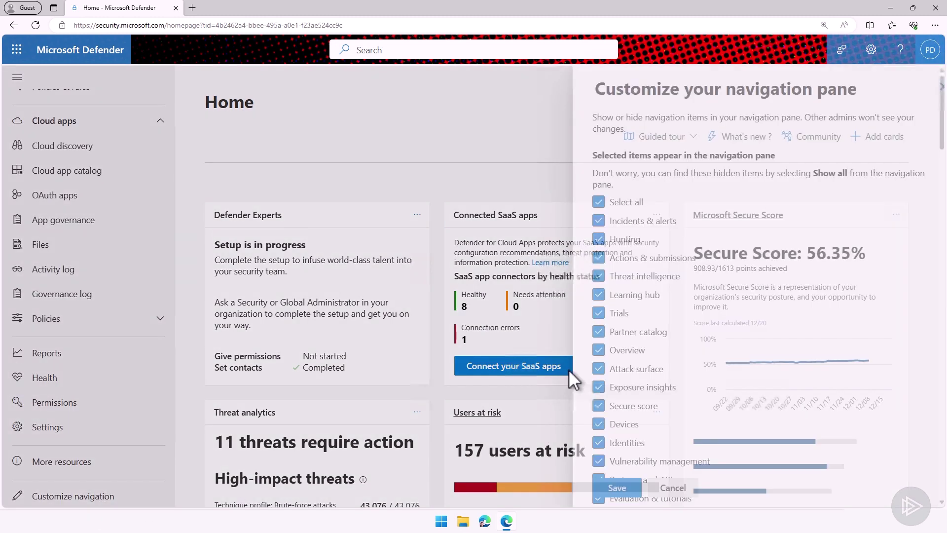
pyautogui.scroll(-4, 670, 353)
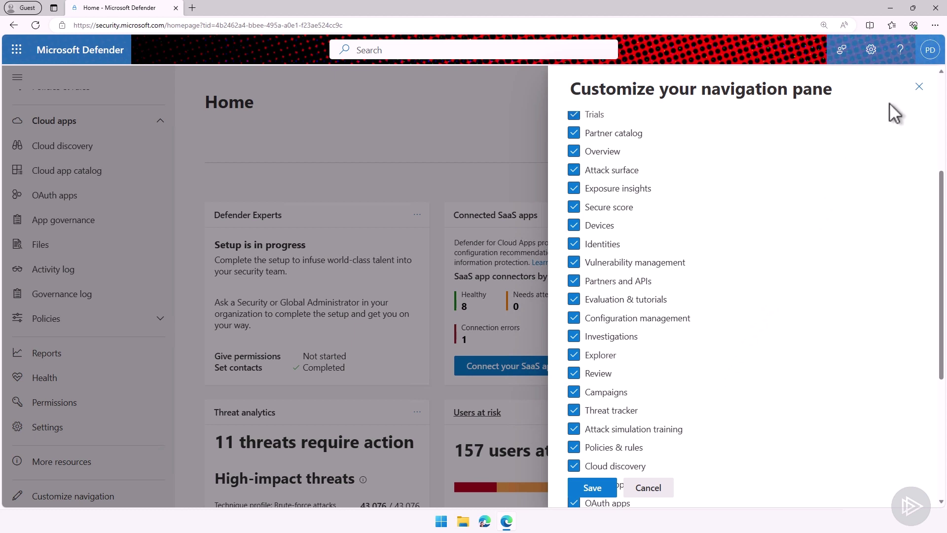
pyautogui.press('Escape')
pyautogui.scroll(10, 126, 232)
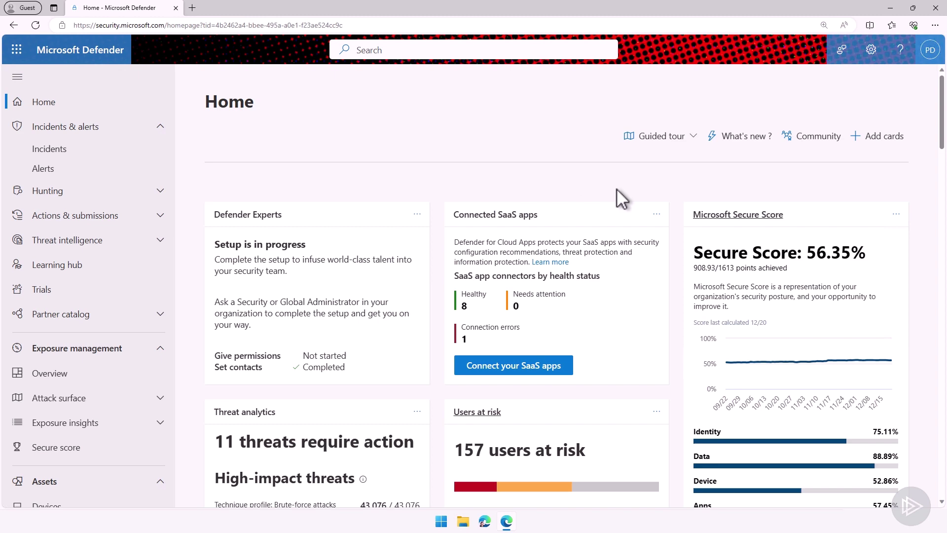
pyautogui.scroll(-1, 753, 252)
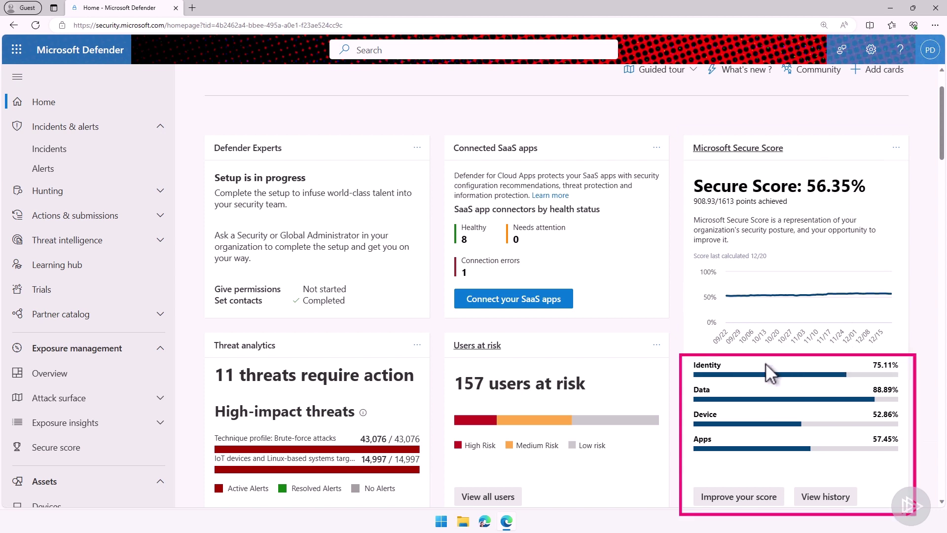
pyautogui.moveTo(765, 374)
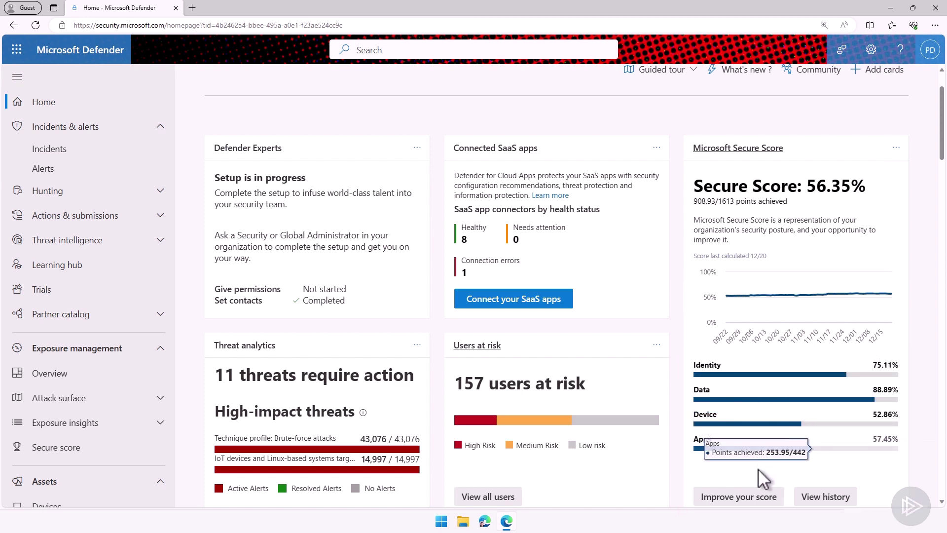
pyautogui.scroll(-1, 760, 466)
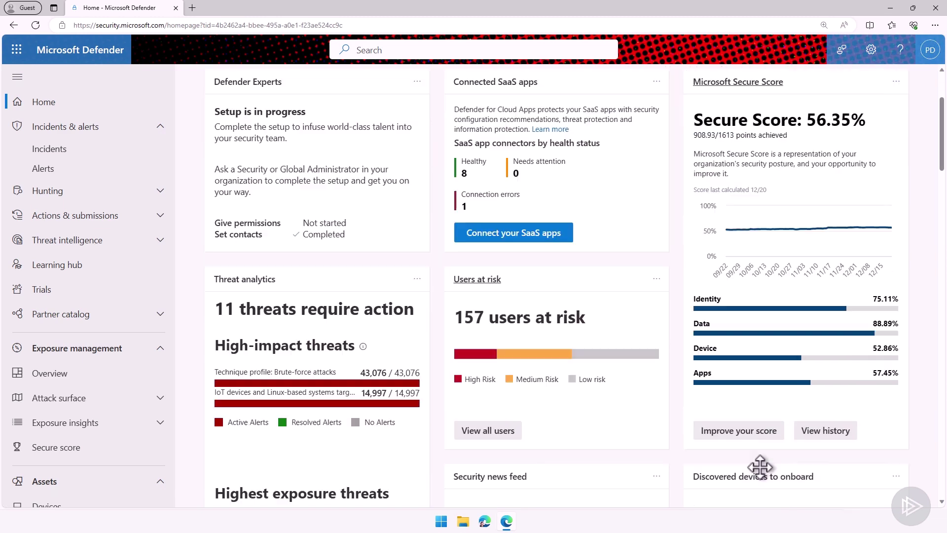
# Step: Review the Block Adobe Reader child-process recommendation, noting its 53/53 exposed devices, then close it
pyautogui.click(741, 433)
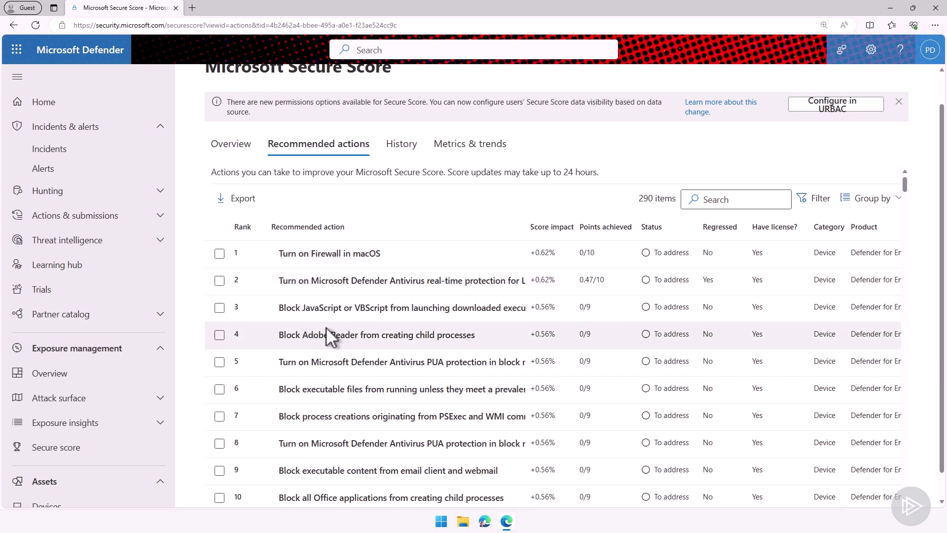
pyautogui.click(508, 329)
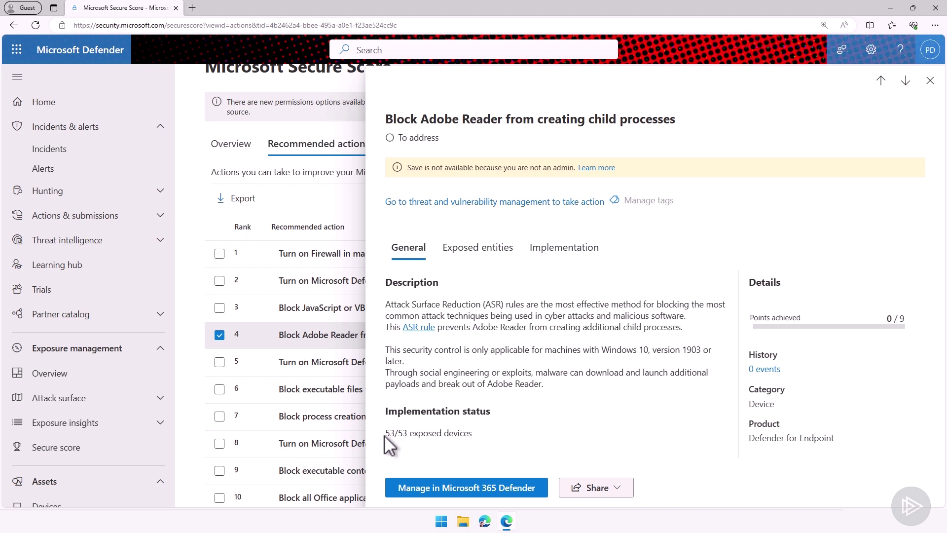
pyautogui.moveTo(384, 433); pyautogui.dragTo(464, 439)
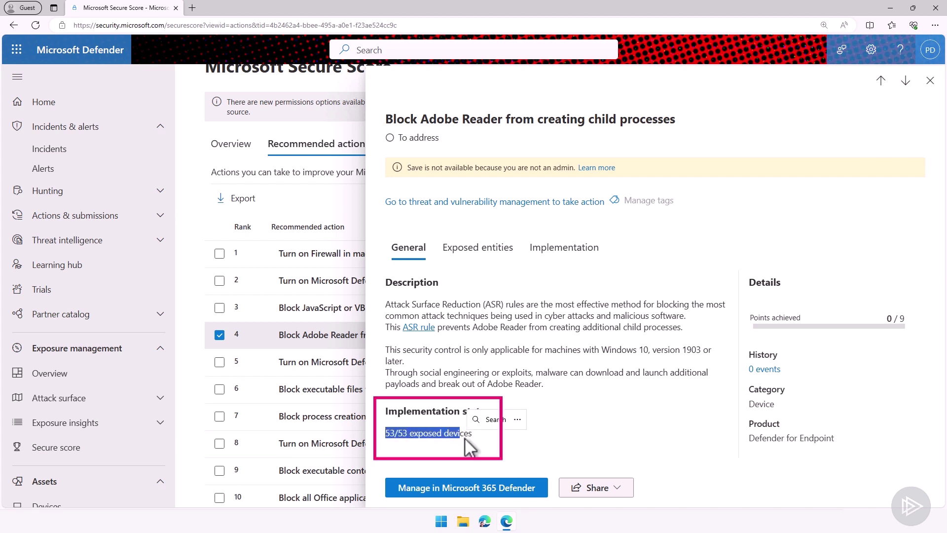
pyautogui.click(481, 440)
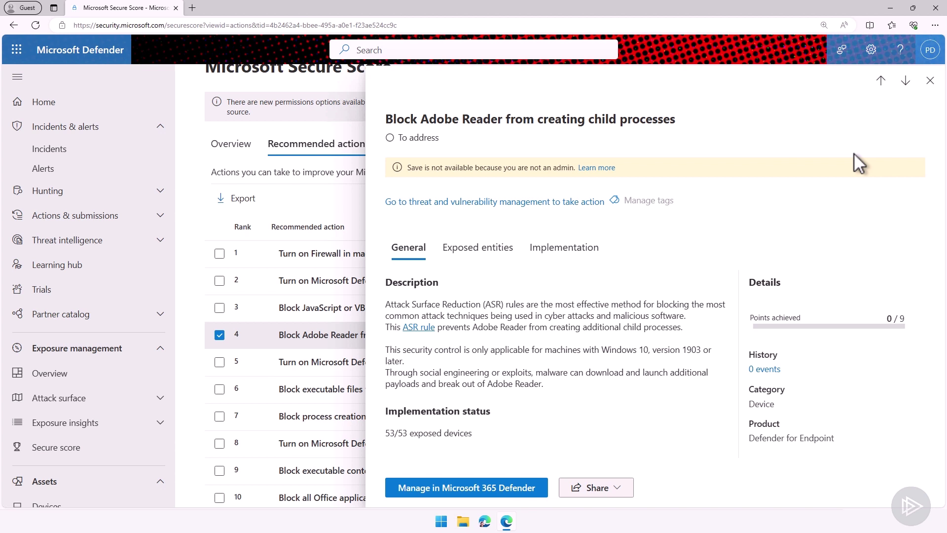
pyautogui.click(931, 82)
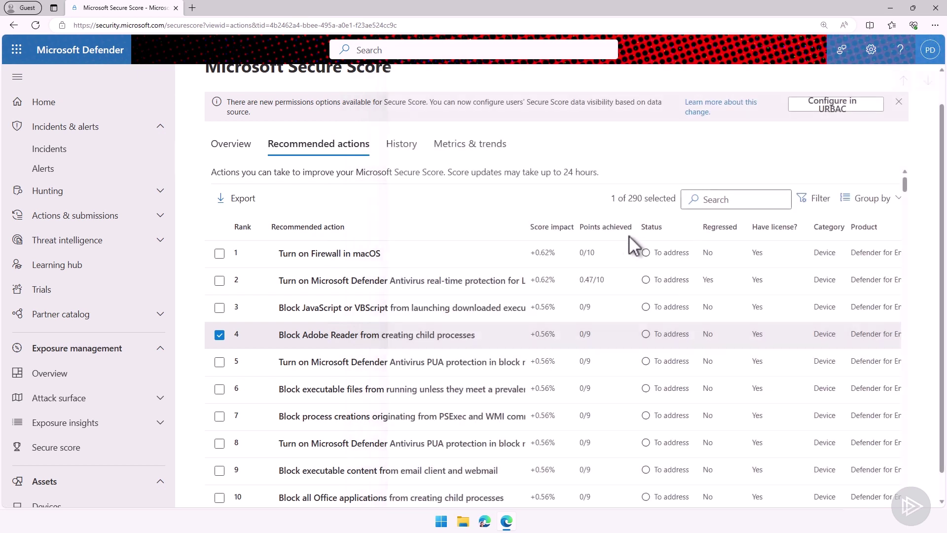
# Step: Switch to the Secure Score Overview, then open the Incidents queue from Incidents & alerts
pyautogui.click(247, 147)
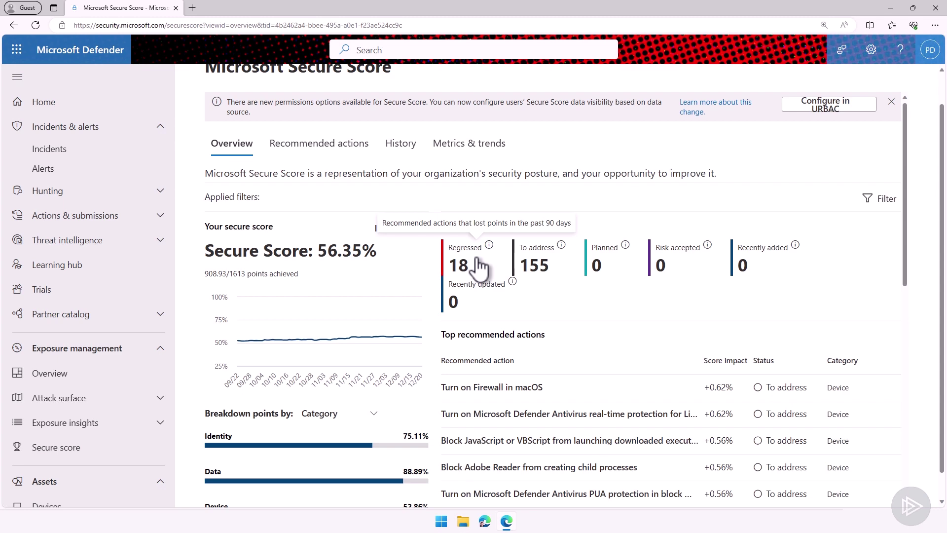
pyautogui.scroll(1, 387, 260)
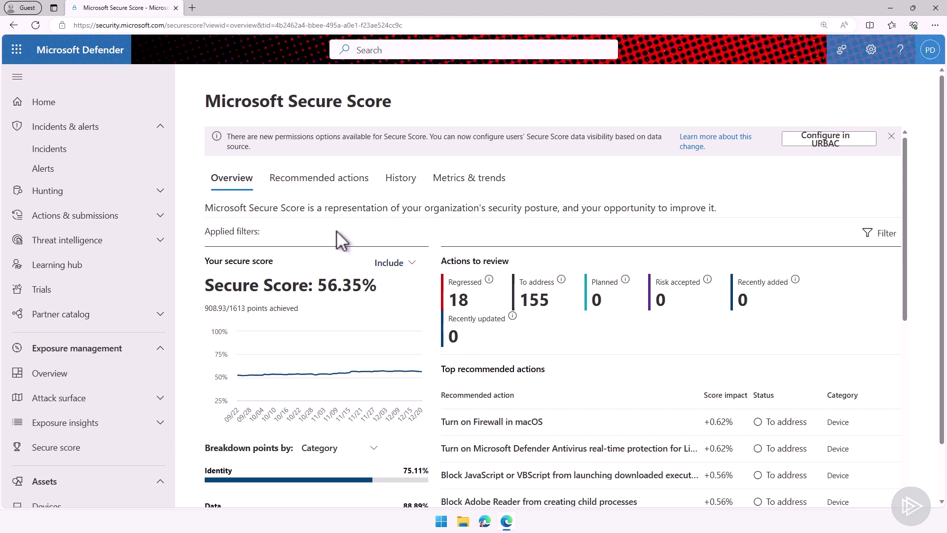
pyautogui.click(74, 149)
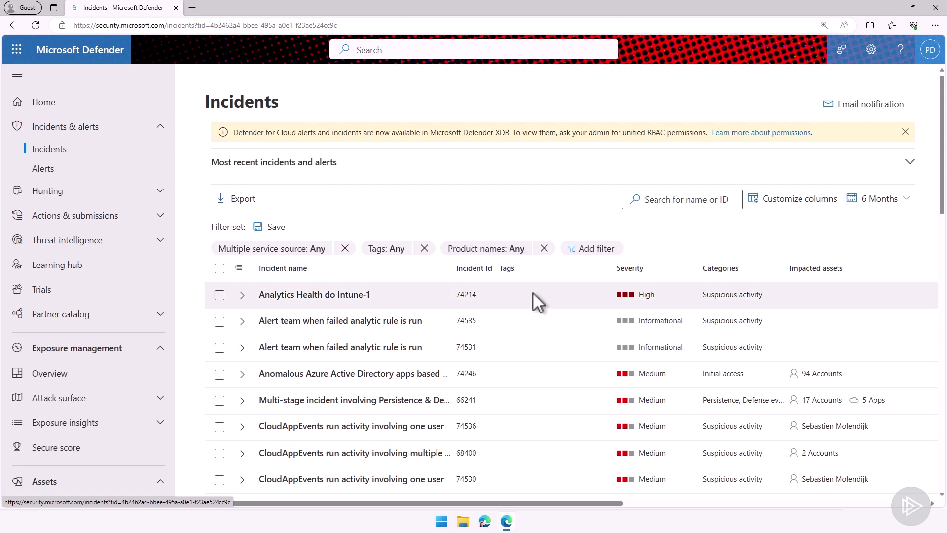
# Step: Open incident 58468, the multi-stage Initial access & Credential access incident
pyautogui.scroll(-5, 533, 296)
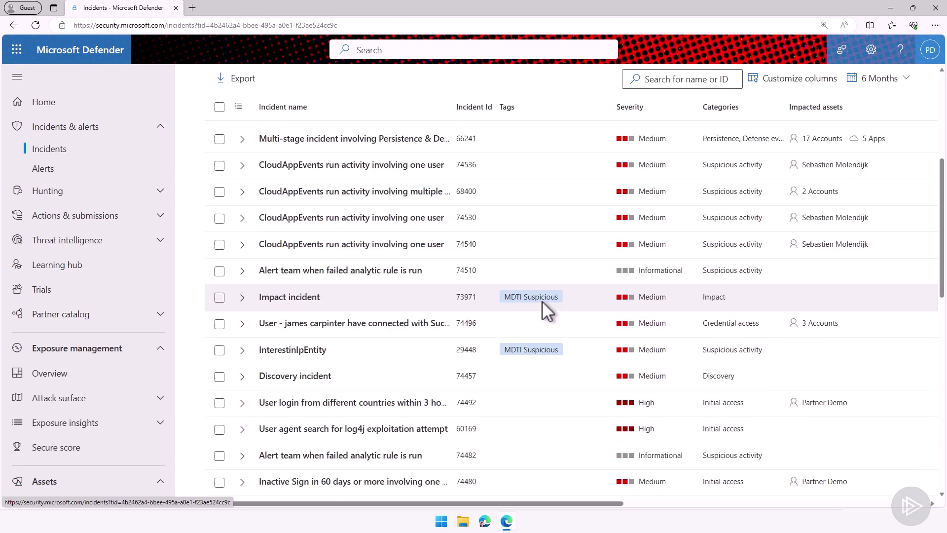
pyautogui.scroll(-6, 558, 325)
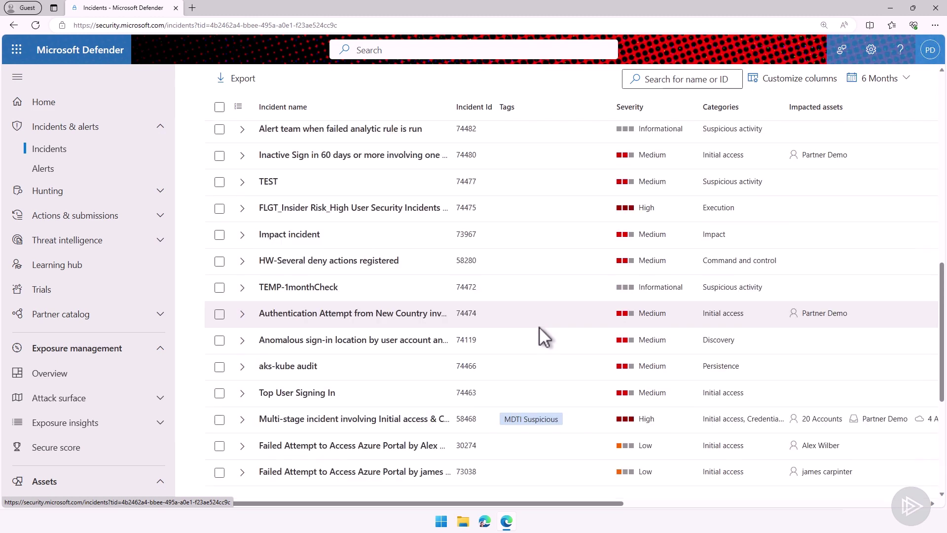
pyautogui.scroll(-1, 540, 327)
pyautogui.scroll(-1, 549, 350)
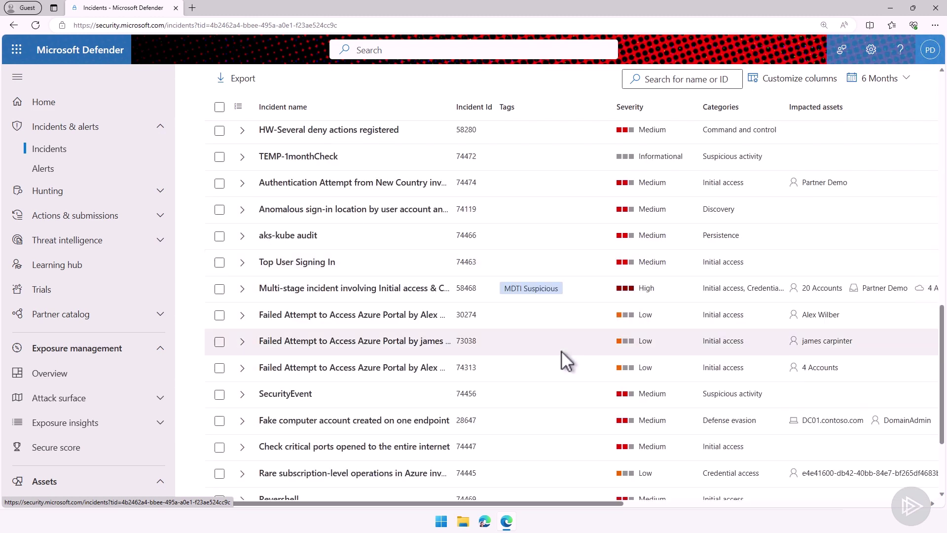
pyautogui.scroll(1, 563, 356)
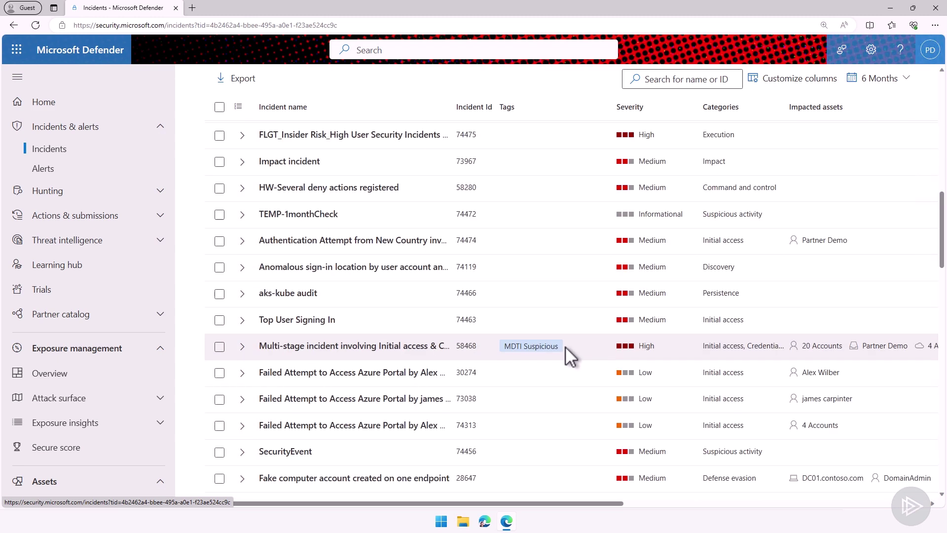
pyautogui.click(388, 347)
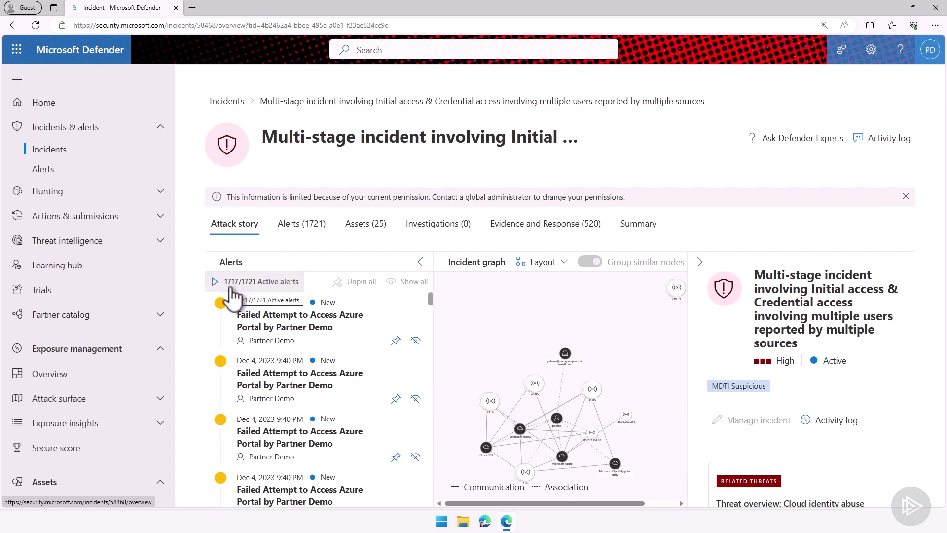
# Step: Inspect the first alert's graph and the incident Summary, back to Attack story, then return Home
pyautogui.click(315, 338)
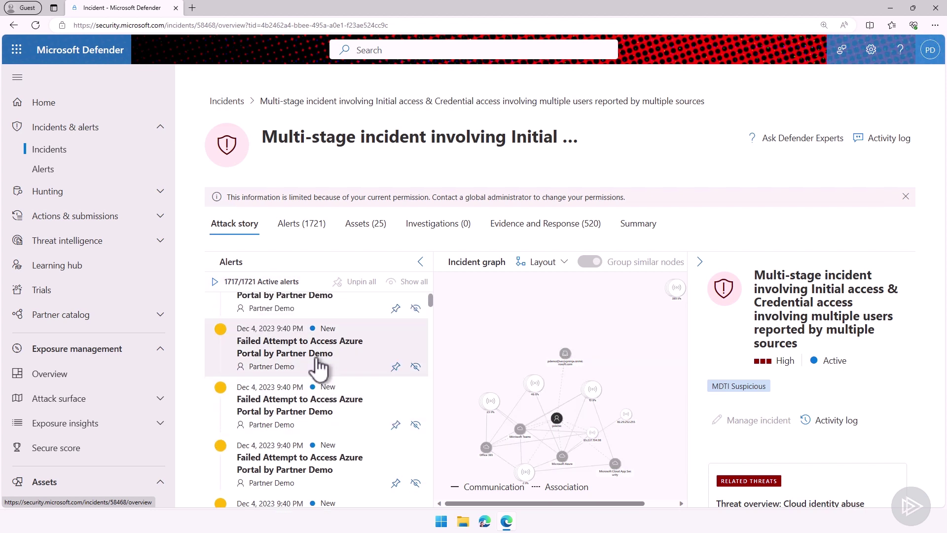
pyautogui.scroll(-2, 316, 370)
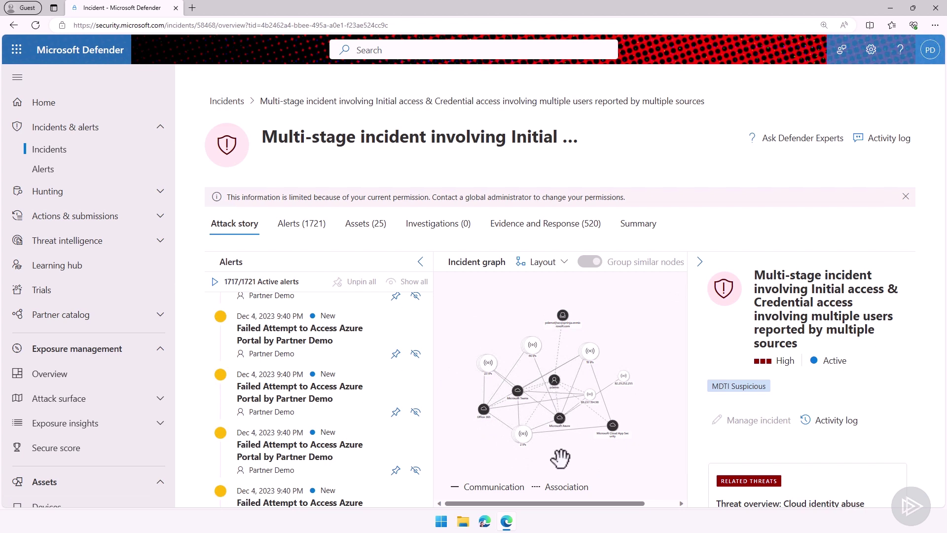
pyautogui.click(643, 234)
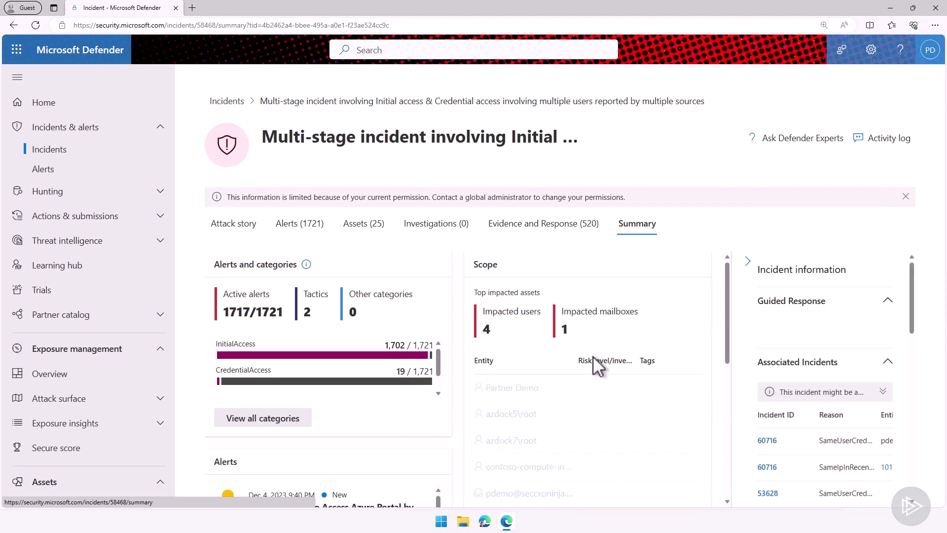
pyautogui.scroll(-1, 548, 344)
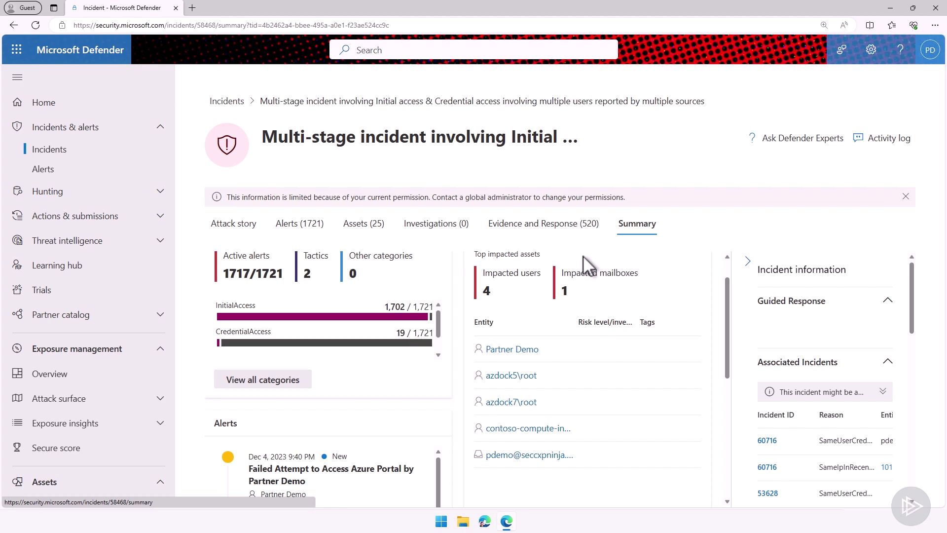
pyautogui.click(230, 224)
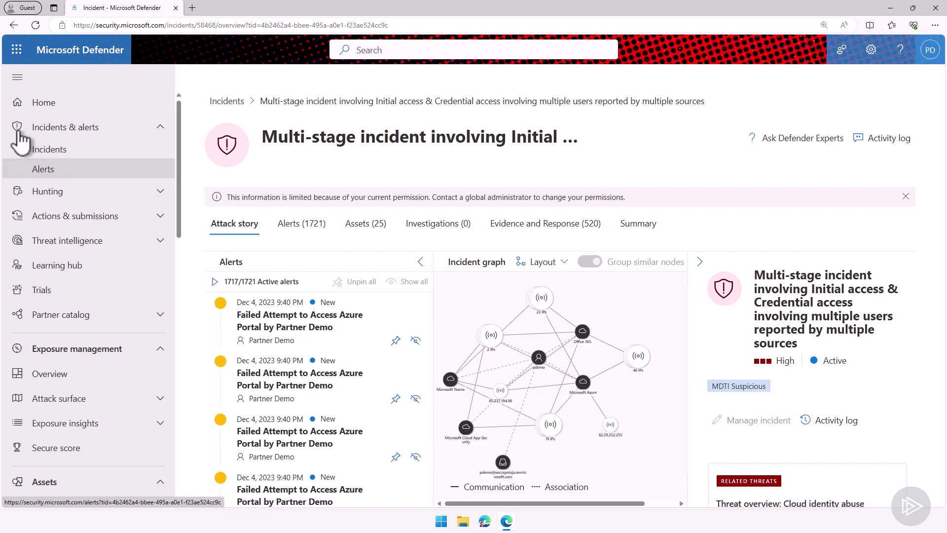
pyautogui.click(49, 104)
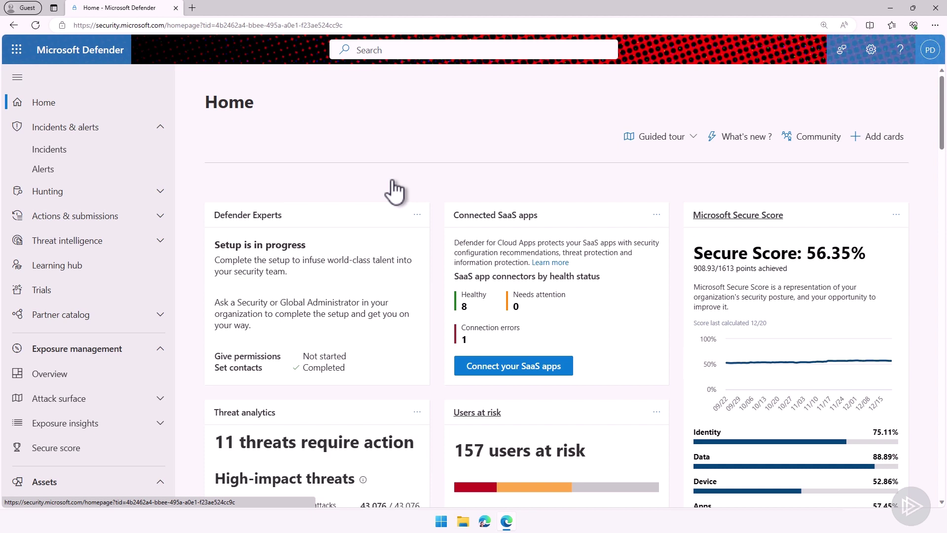
# Step: Open the 56.35% Microsoft Secure Score card and view its top recommended actions
pyautogui.click(764, 221)
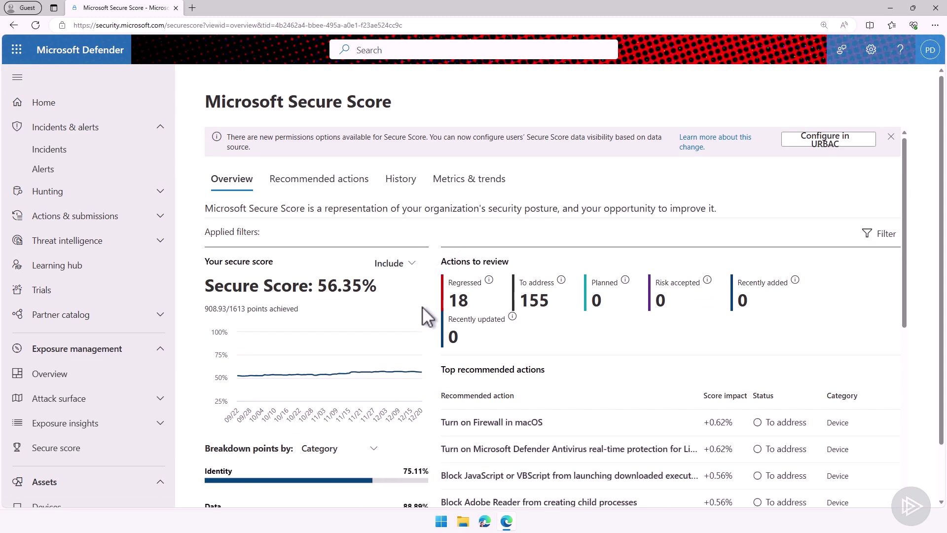
pyautogui.scroll(-4, 564, 340)
pyautogui.scroll(1, 586, 317)
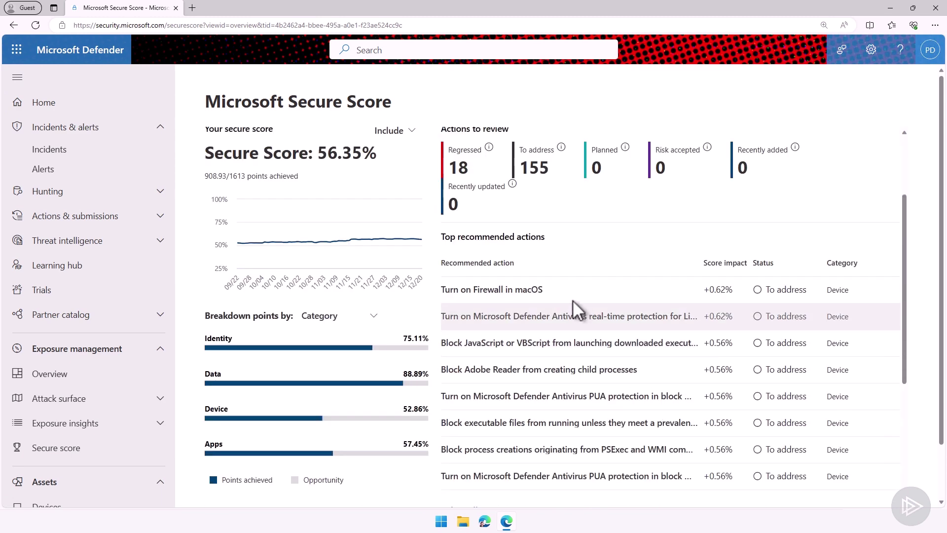